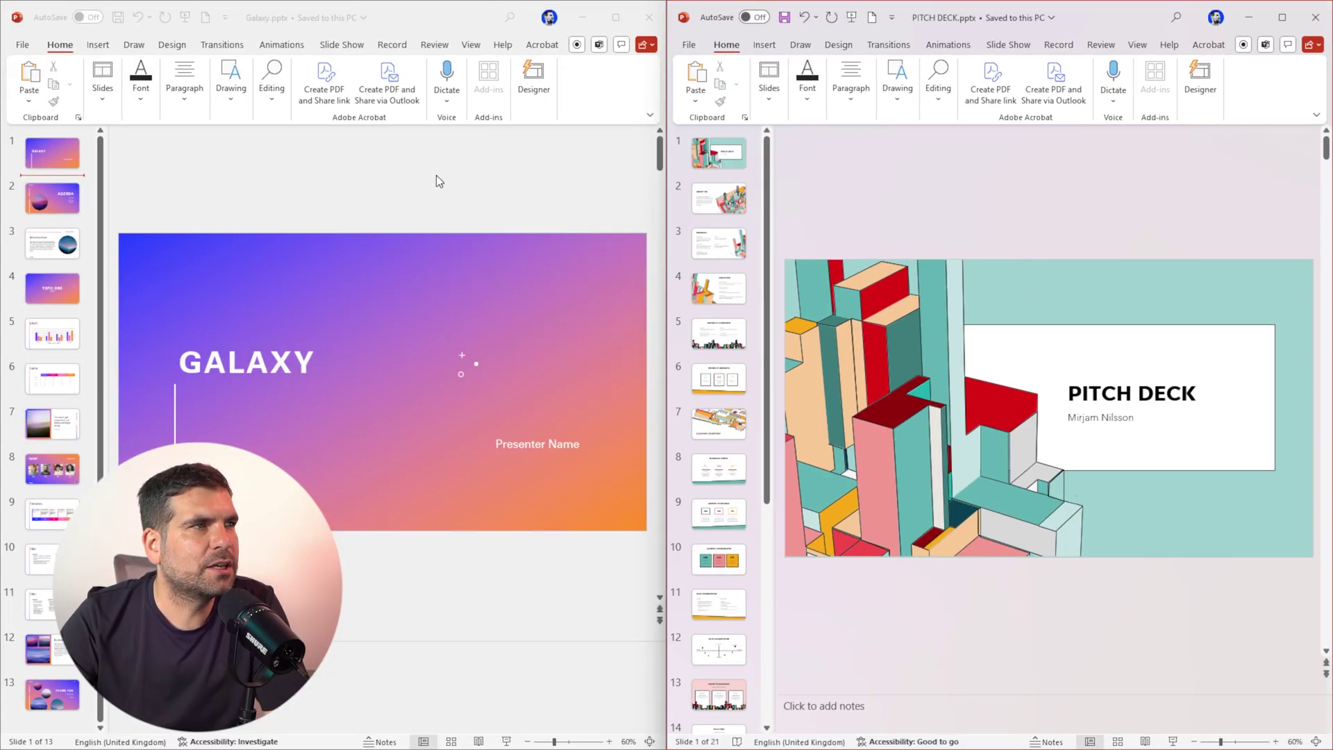
Step: Copy the PITCH DECK title slide and paste it as Galaxy slide 2 using Galaxy's theme
{"action": "left_click", "coordinate": [293, 161]}
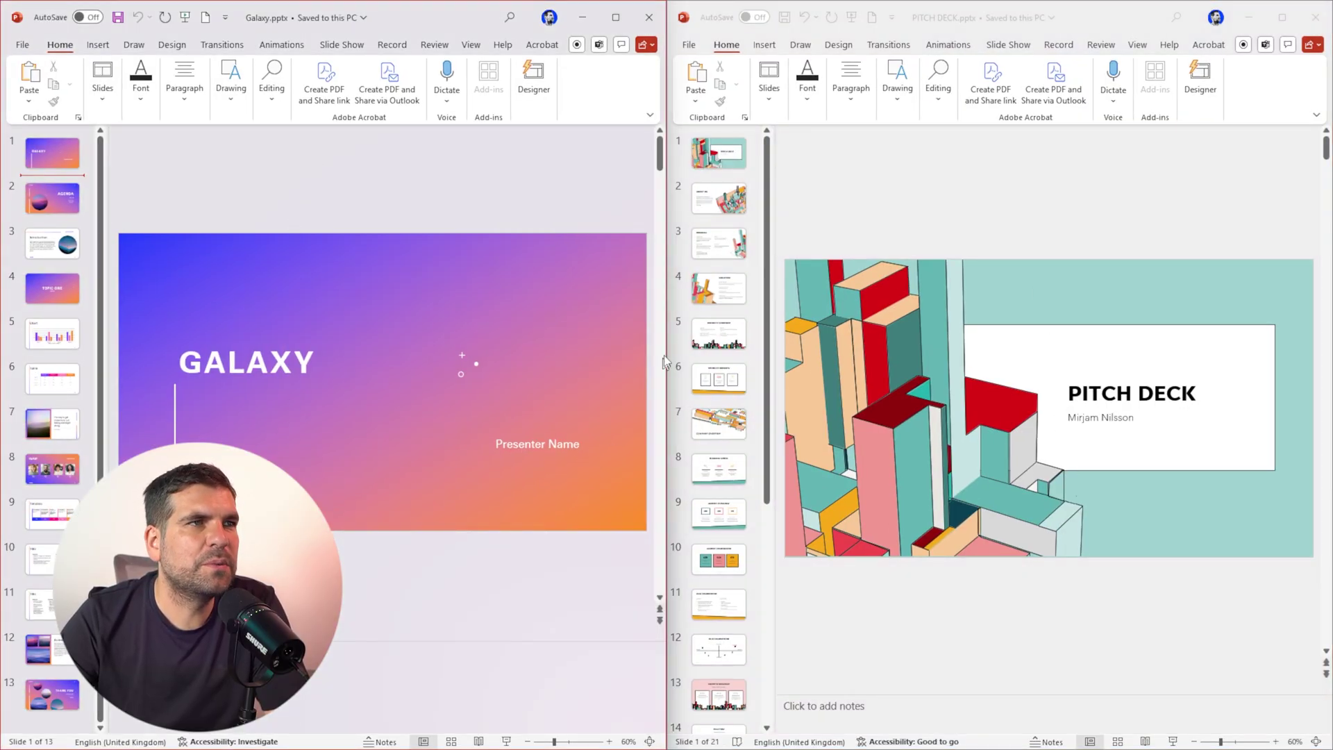
{"action": "left_click", "coordinate": [1092, 256]}
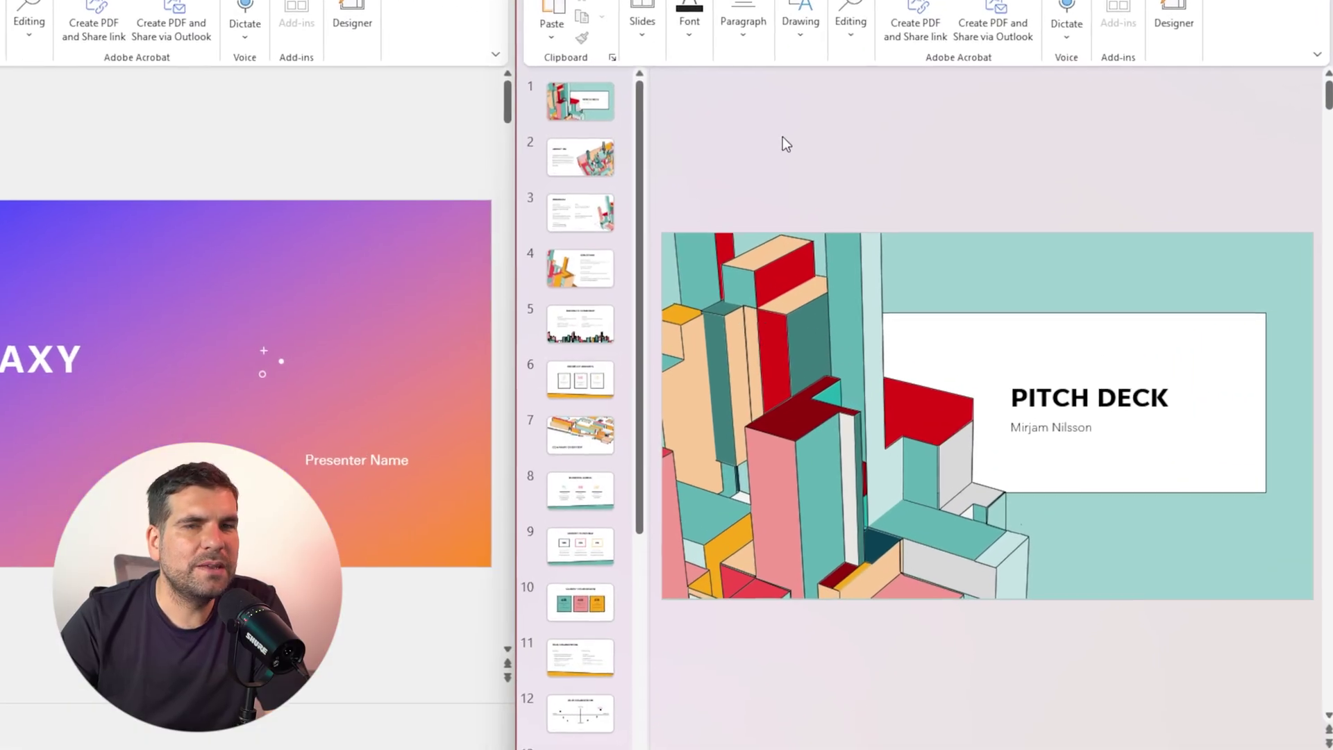
{"action": "right_click", "coordinate": [420, 48]}
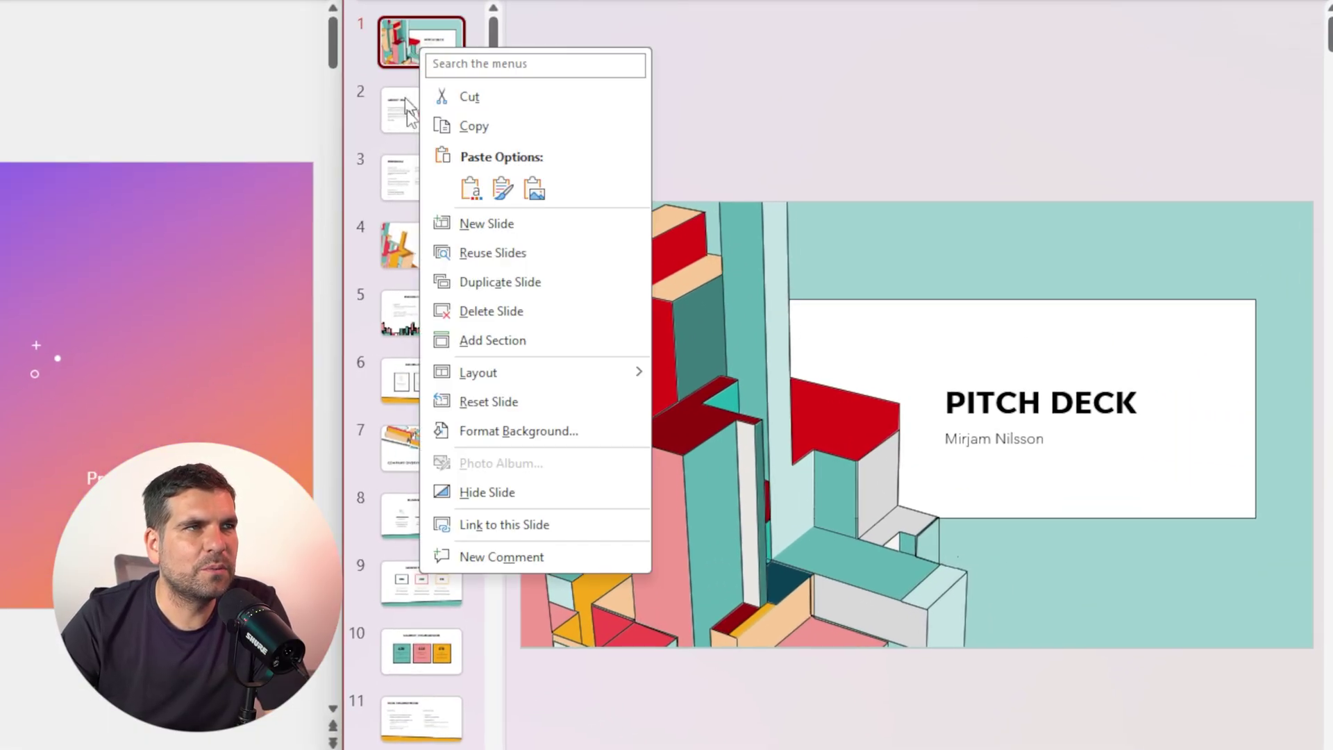
{"action": "left_click", "coordinate": [475, 126]}
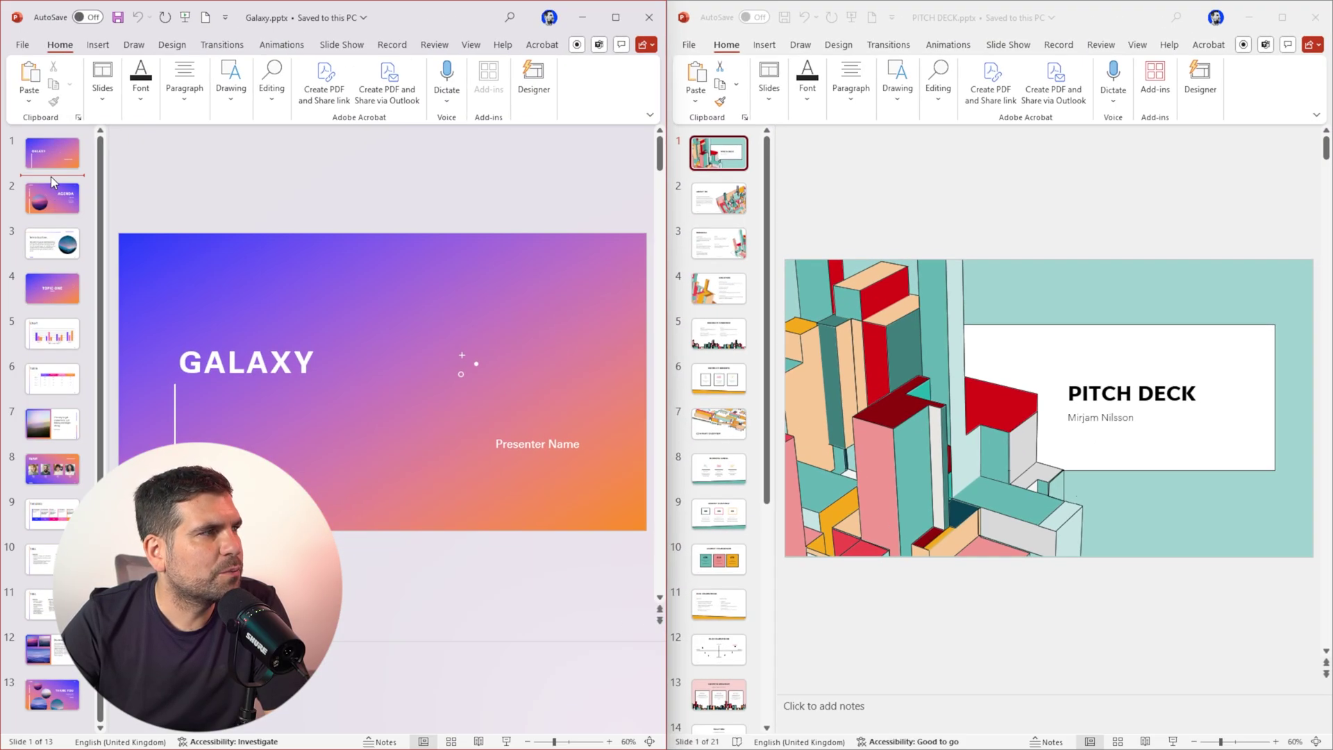
{"action": "right_click", "coordinate": [51, 167]}
{"action": "left_click", "coordinate": [90, 176]}
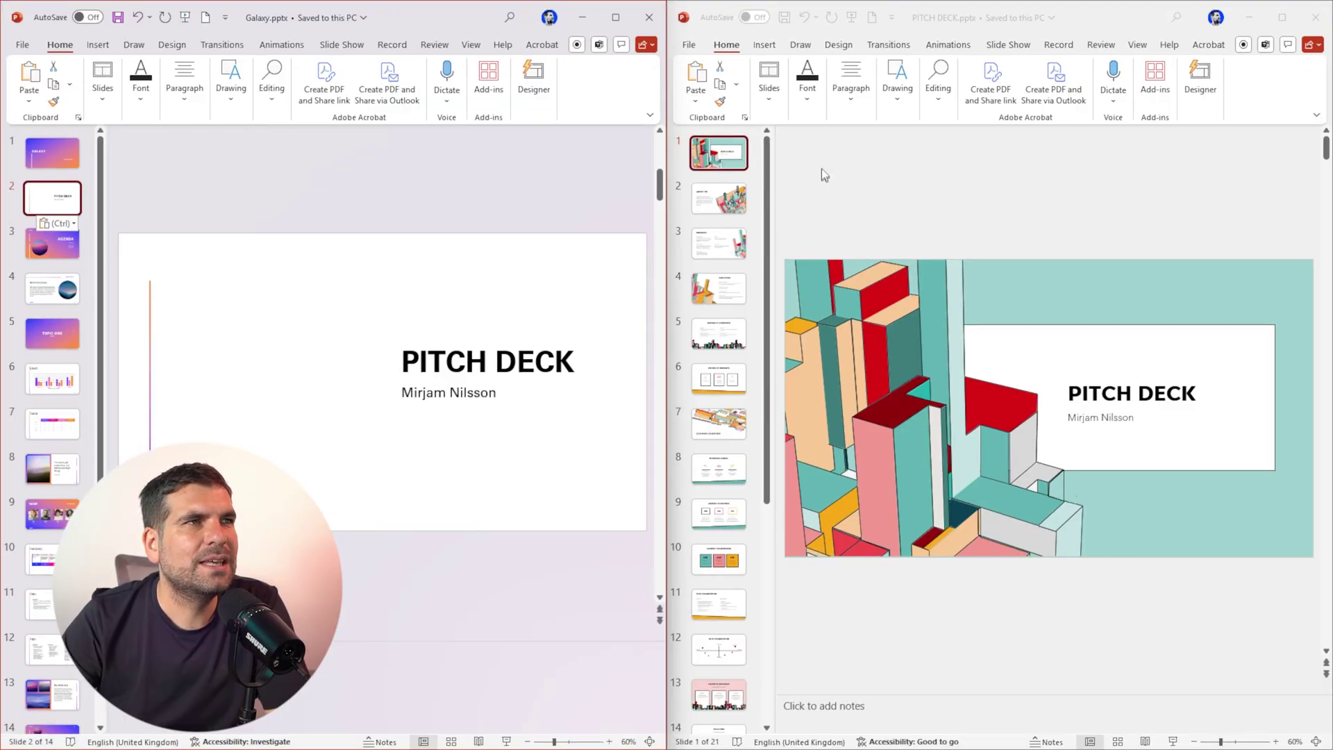
Step: Delete the pasted PITCH DECK title slide from slide 2 of Galaxy
{"action": "right_click", "coordinate": [68, 203]}
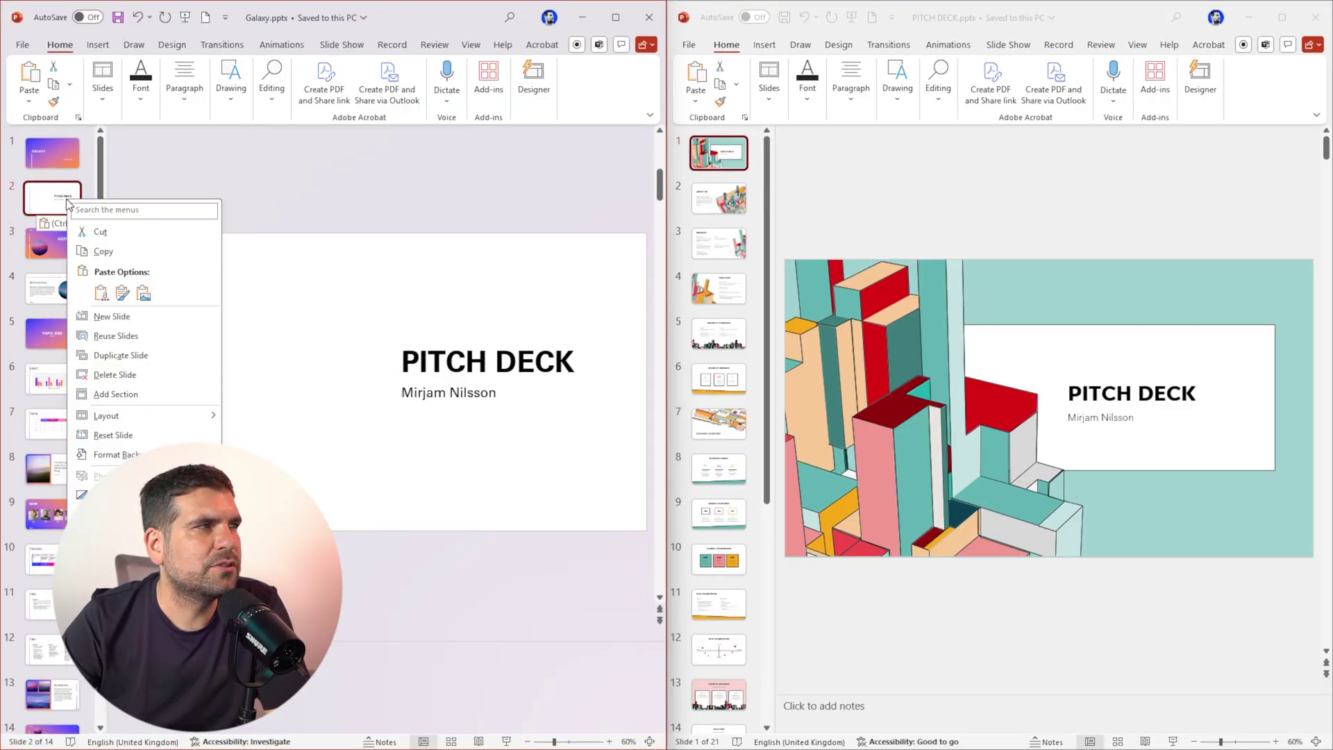
{"action": "left_click", "coordinate": [114, 373]}
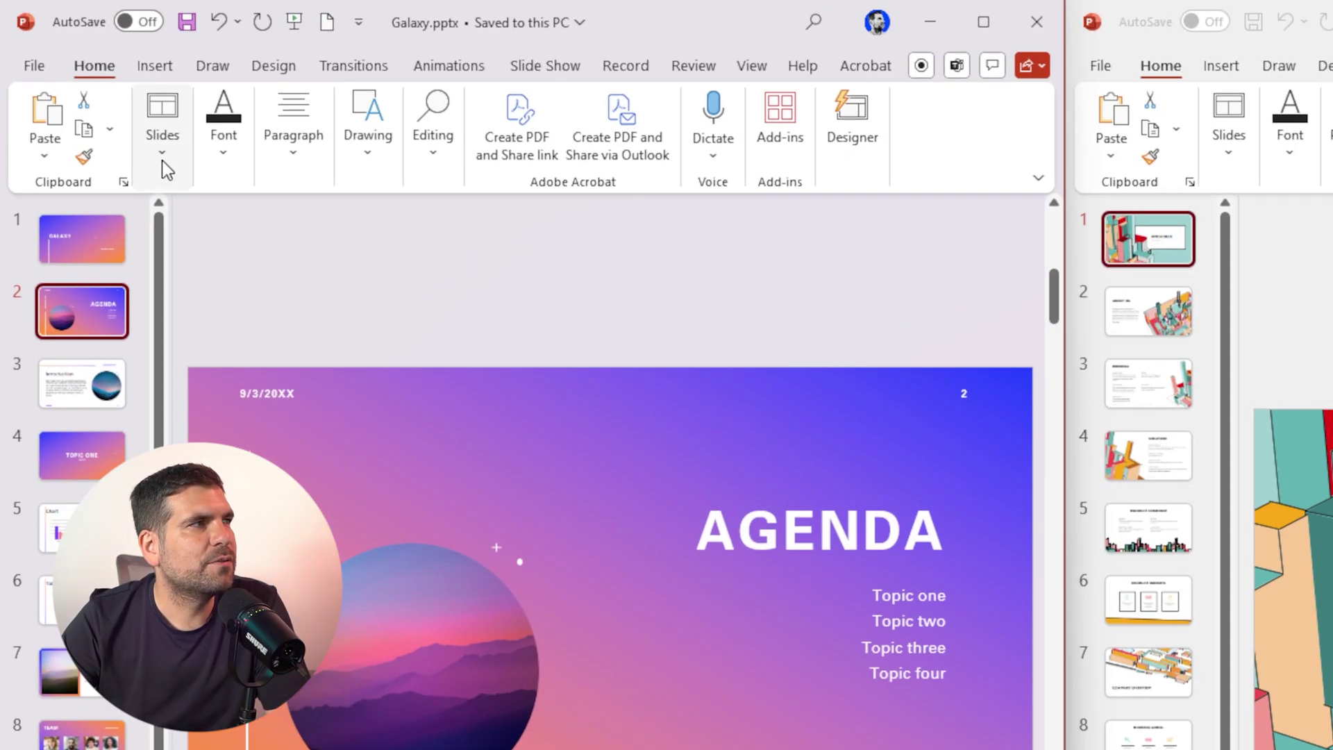
{"action": "left_click", "coordinate": [161, 155]}
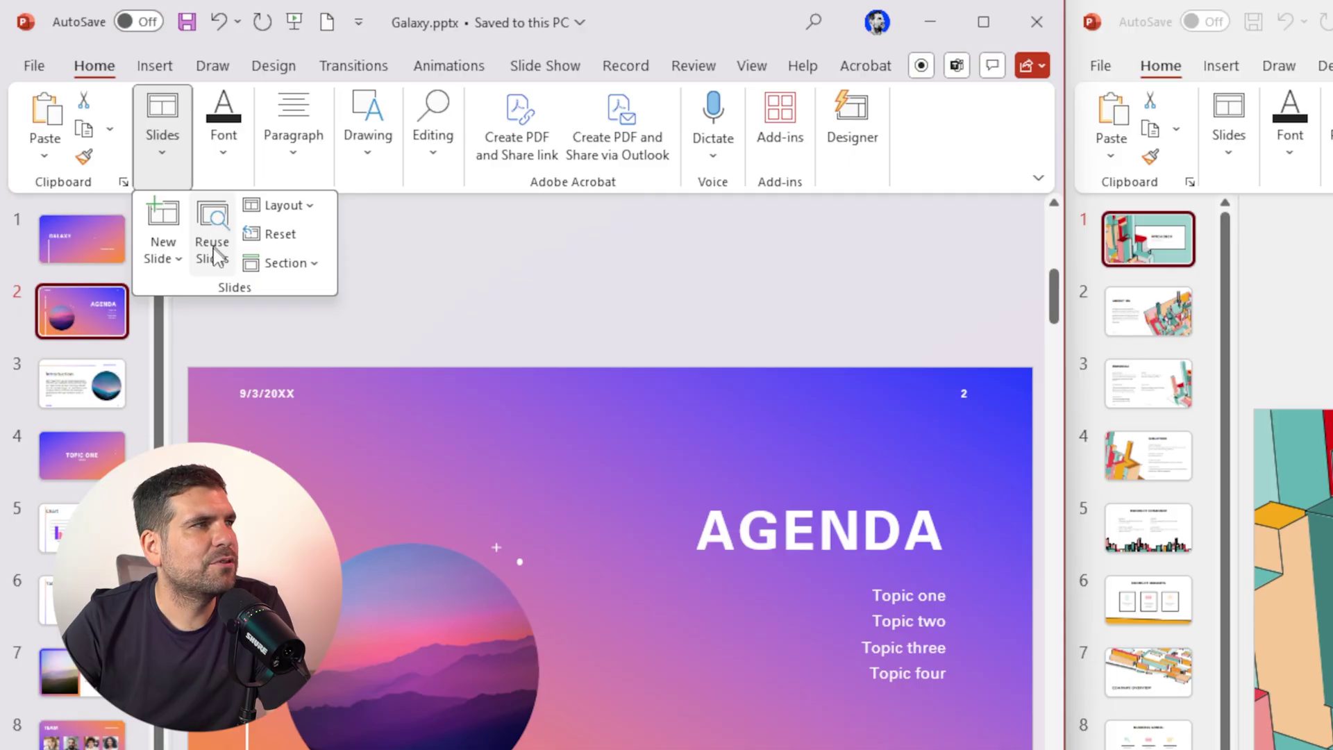
{"action": "left_click", "coordinate": [531, 266]}
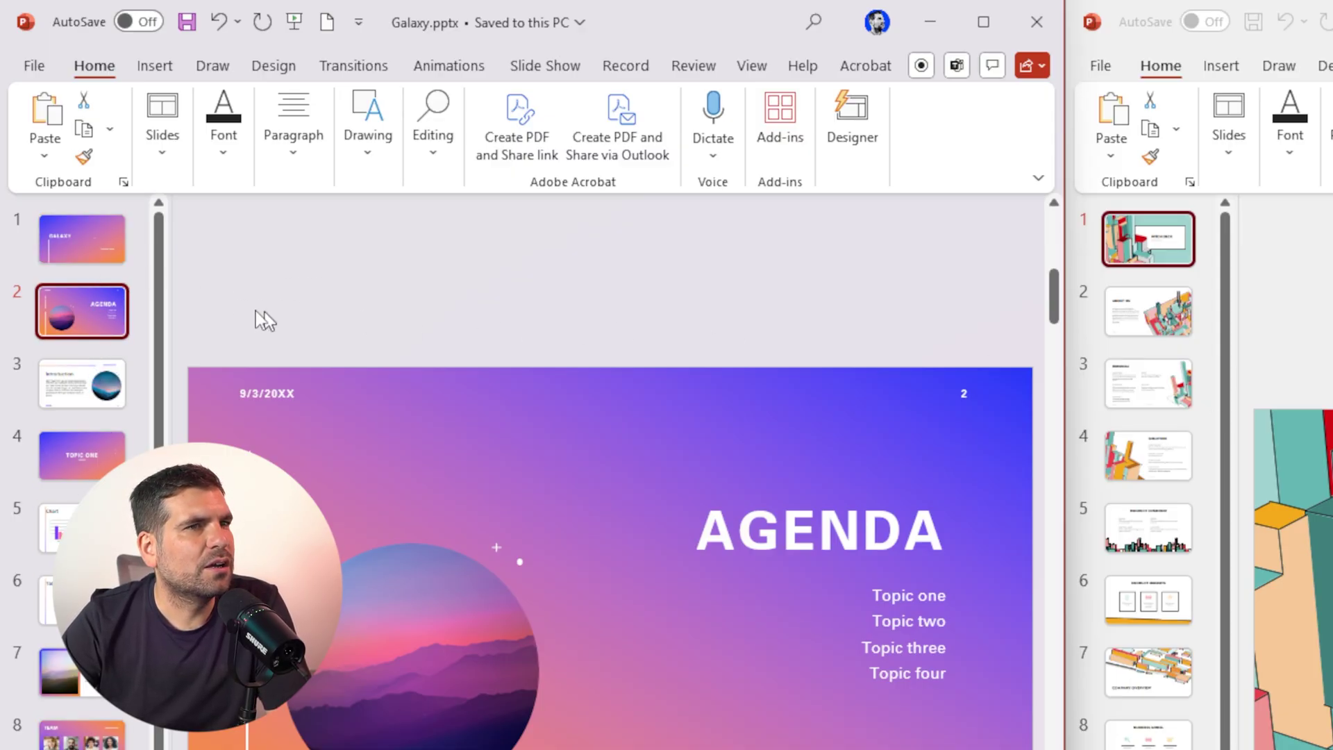
{"action": "right_click", "coordinate": [81, 275]}
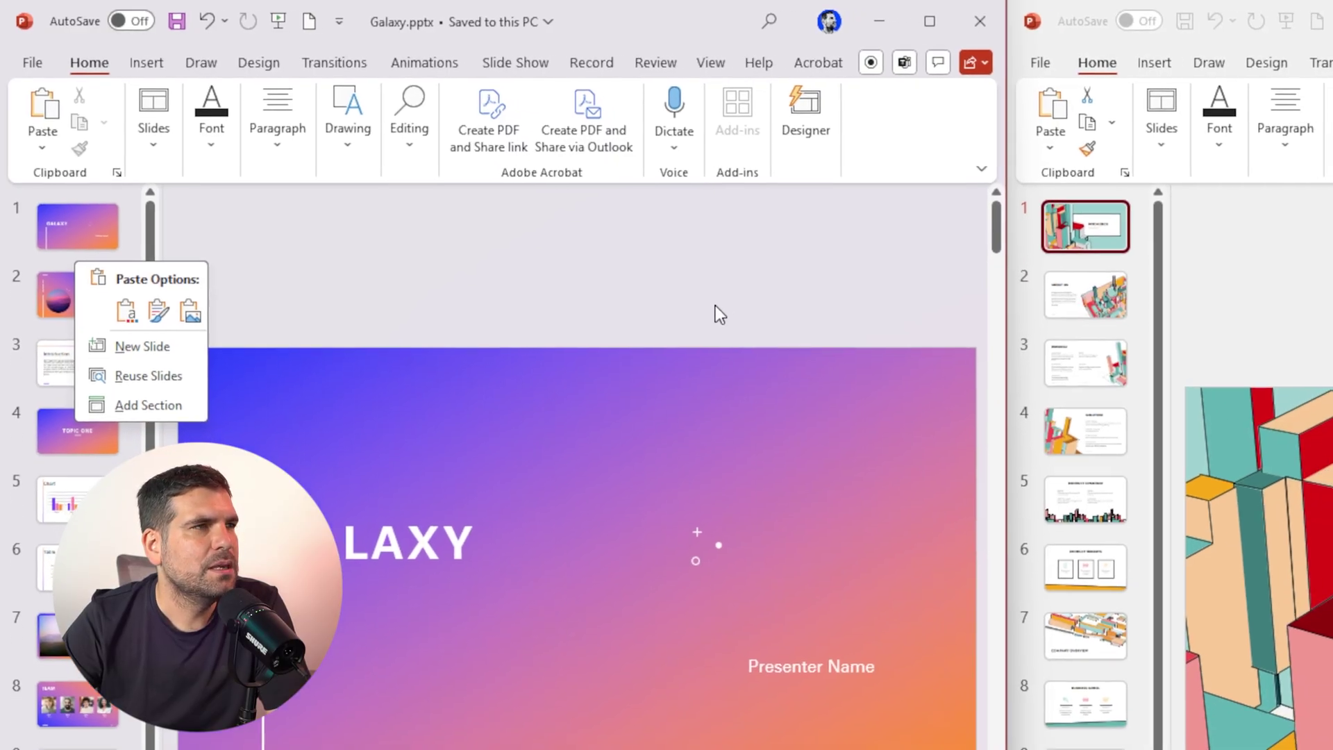
Step: Maximize Galaxy and load the PITCH DECK slides into the Reuse Slides pane
{"action": "left_click", "coordinate": [715, 306]}
{"action": "mouse_move", "coordinate": [982, 22]}
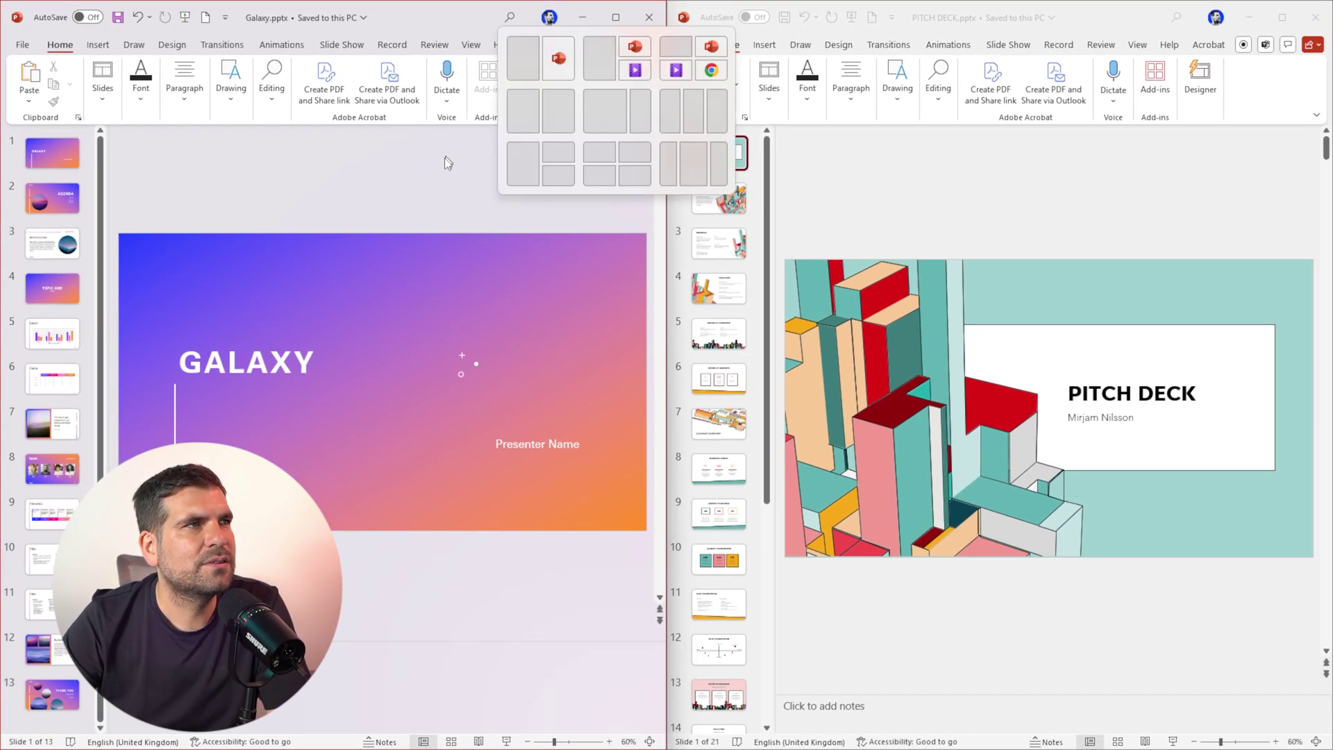
{"action": "left_click", "coordinate": [615, 17]}
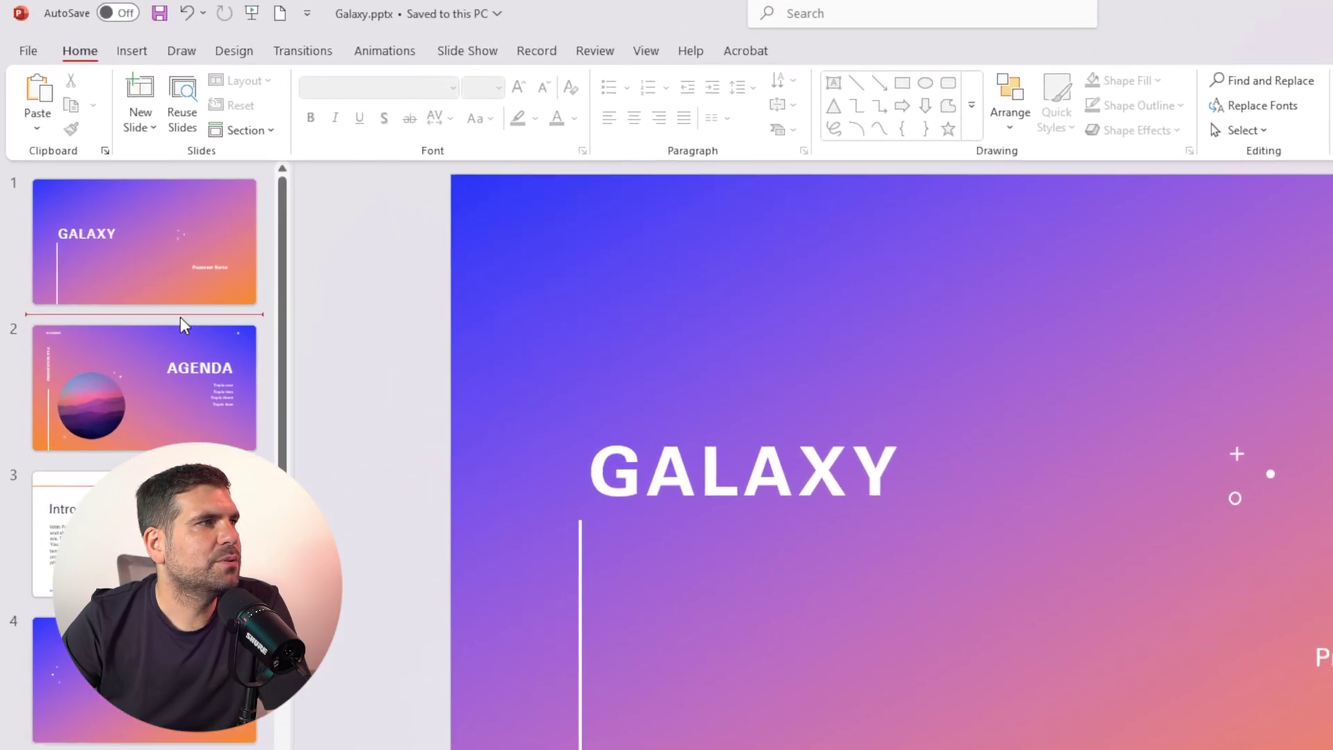
{"action": "right_click", "coordinate": [133, 237]}
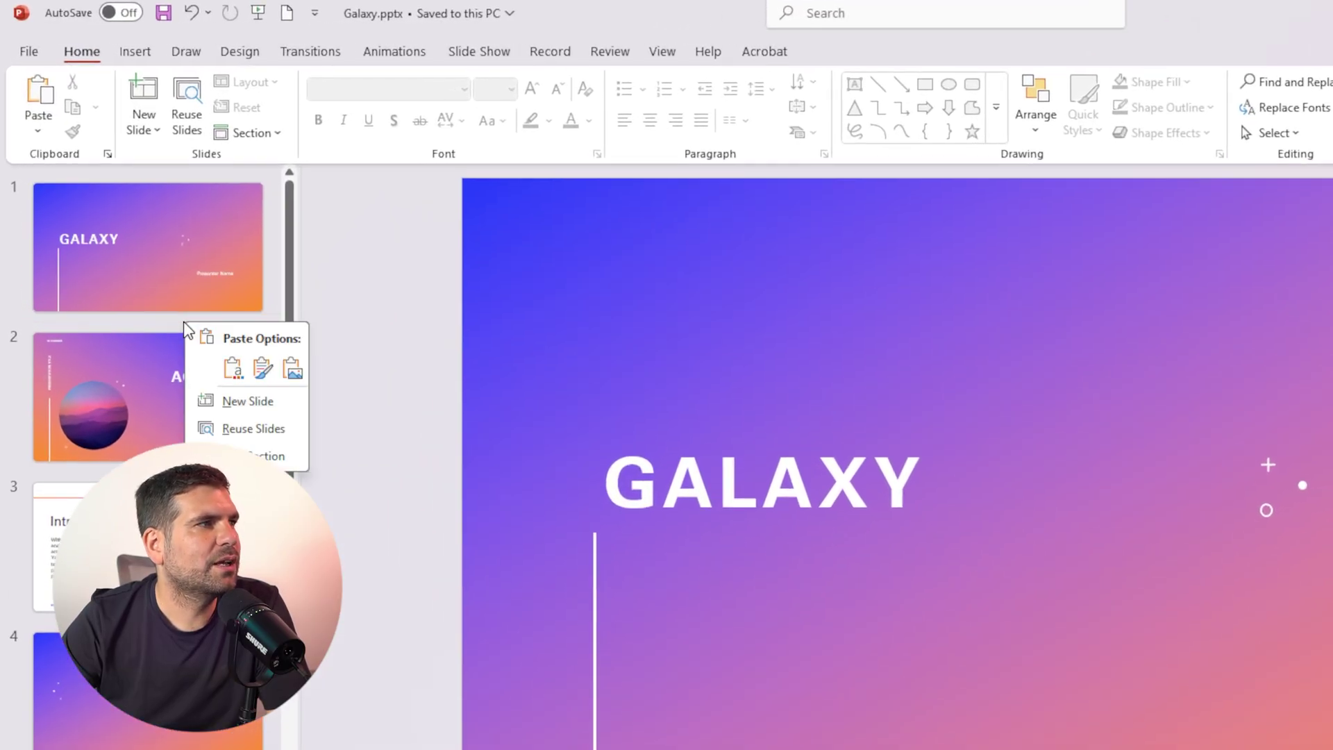
{"action": "left_click", "coordinate": [236, 430]}
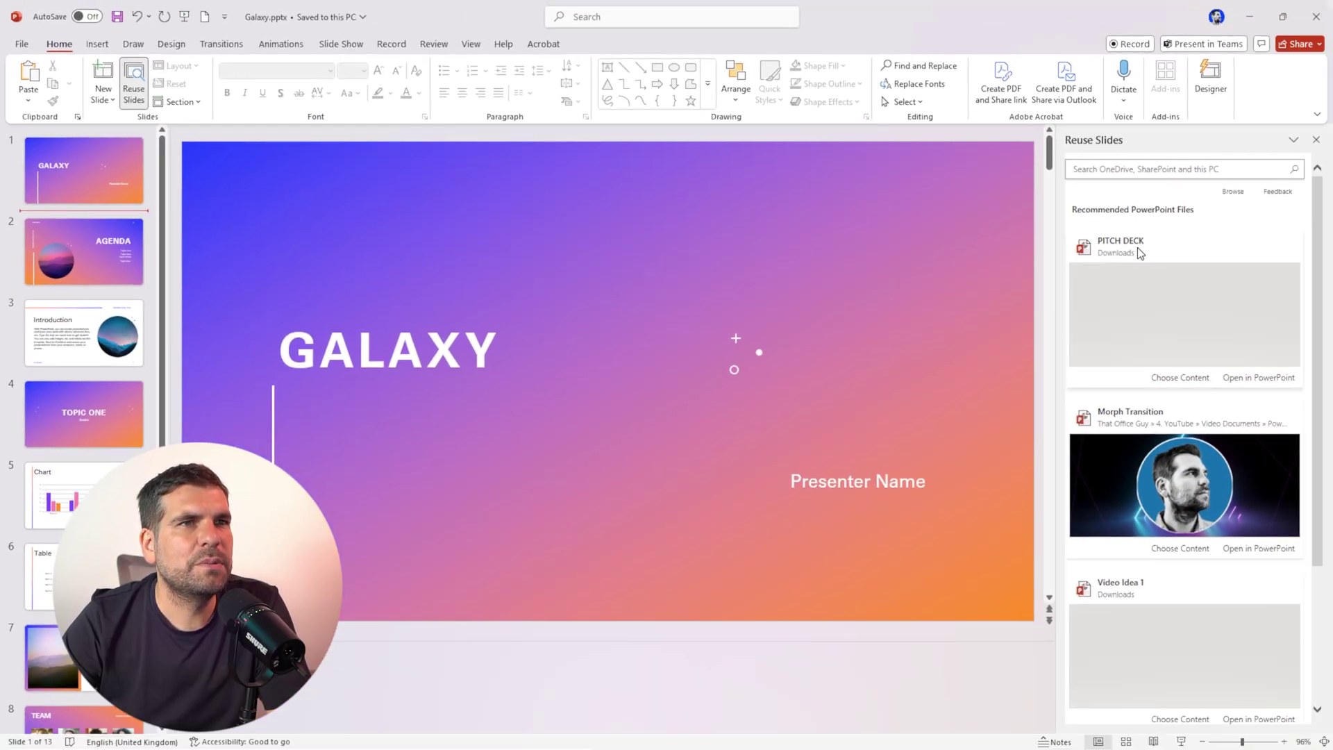
{"action": "left_click", "coordinate": [1314, 296]}
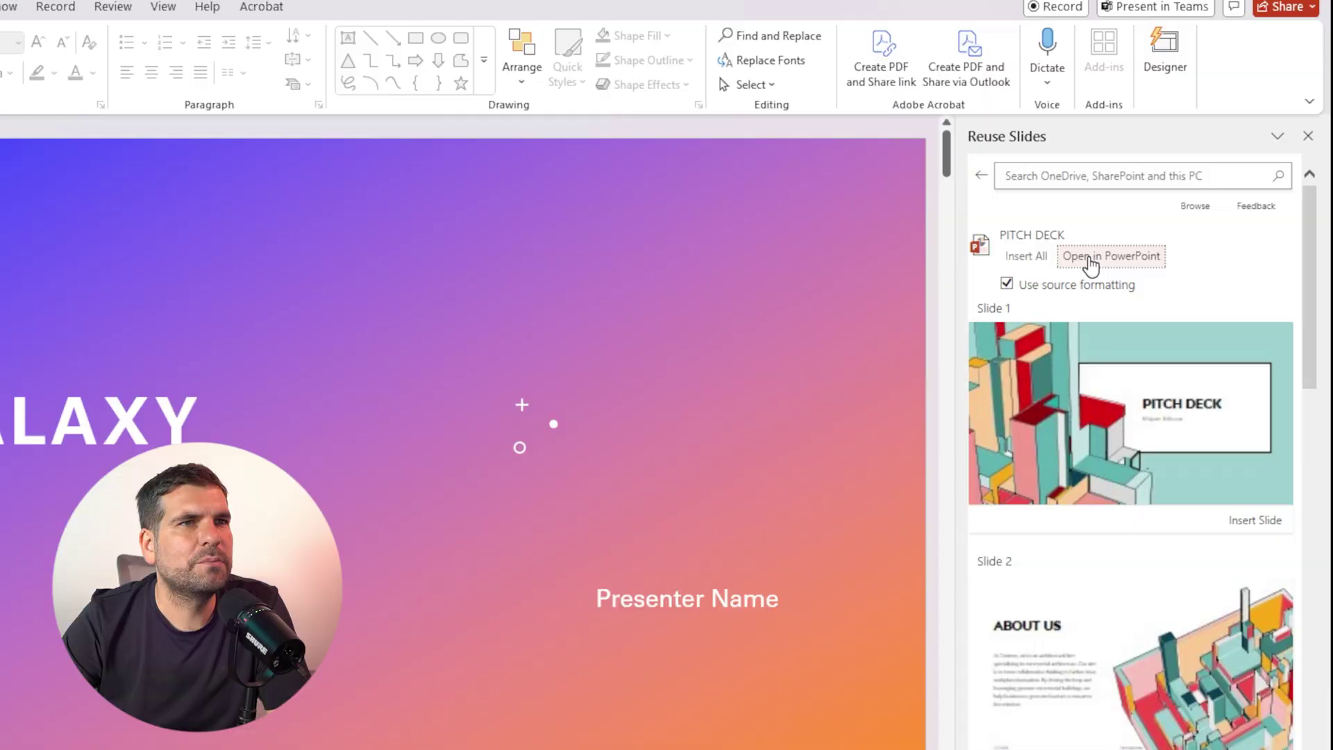
{"action": "scroll", "coordinate": [1036, 584], "scroll_direction": "down", "scroll_amount": 10}
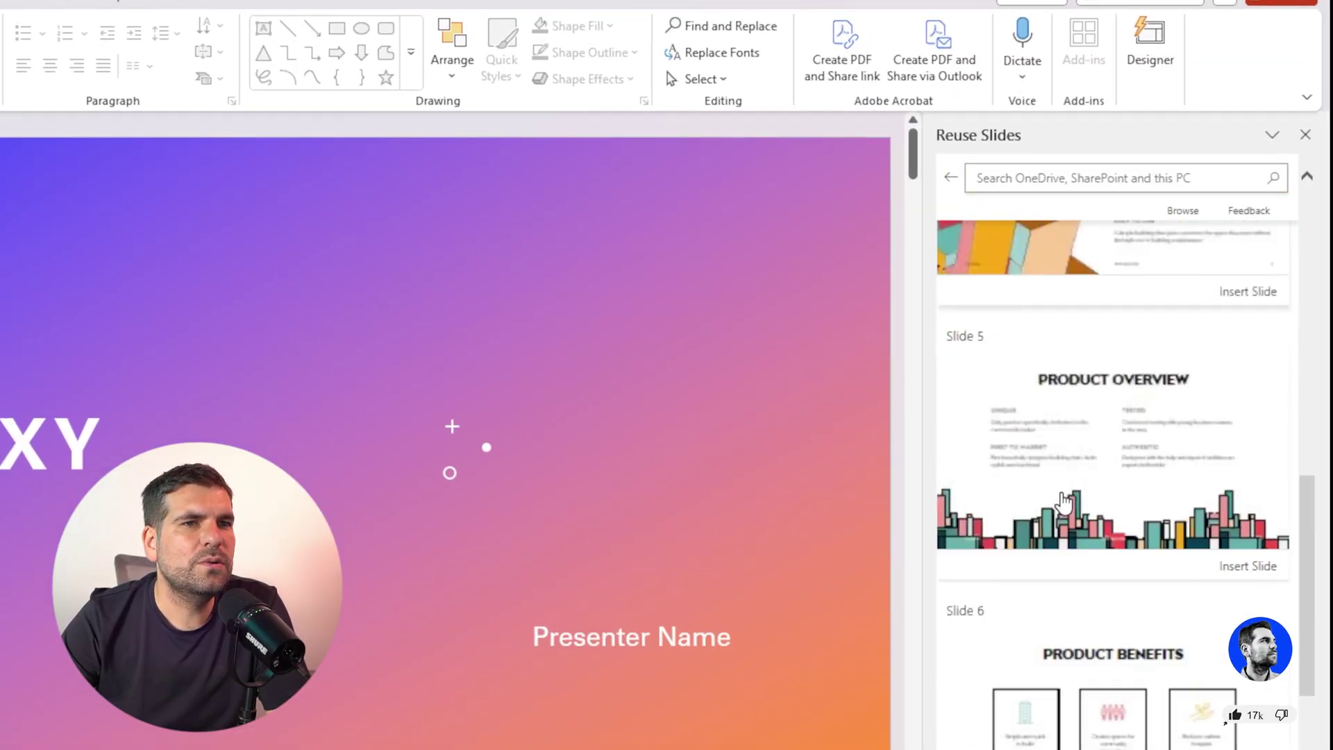
{"action": "scroll", "coordinate": [1063, 503], "scroll_direction": "down", "scroll_amount": 7}
{"action": "scroll", "coordinate": [1063, 502], "scroll_direction": "down", "scroll_amount": 5}
{"action": "scroll", "coordinate": [1063, 503], "scroll_direction": "down", "scroll_amount": 5}
{"action": "scroll", "coordinate": [1062, 503], "scroll_direction": "down", "scroll_amount": 7}
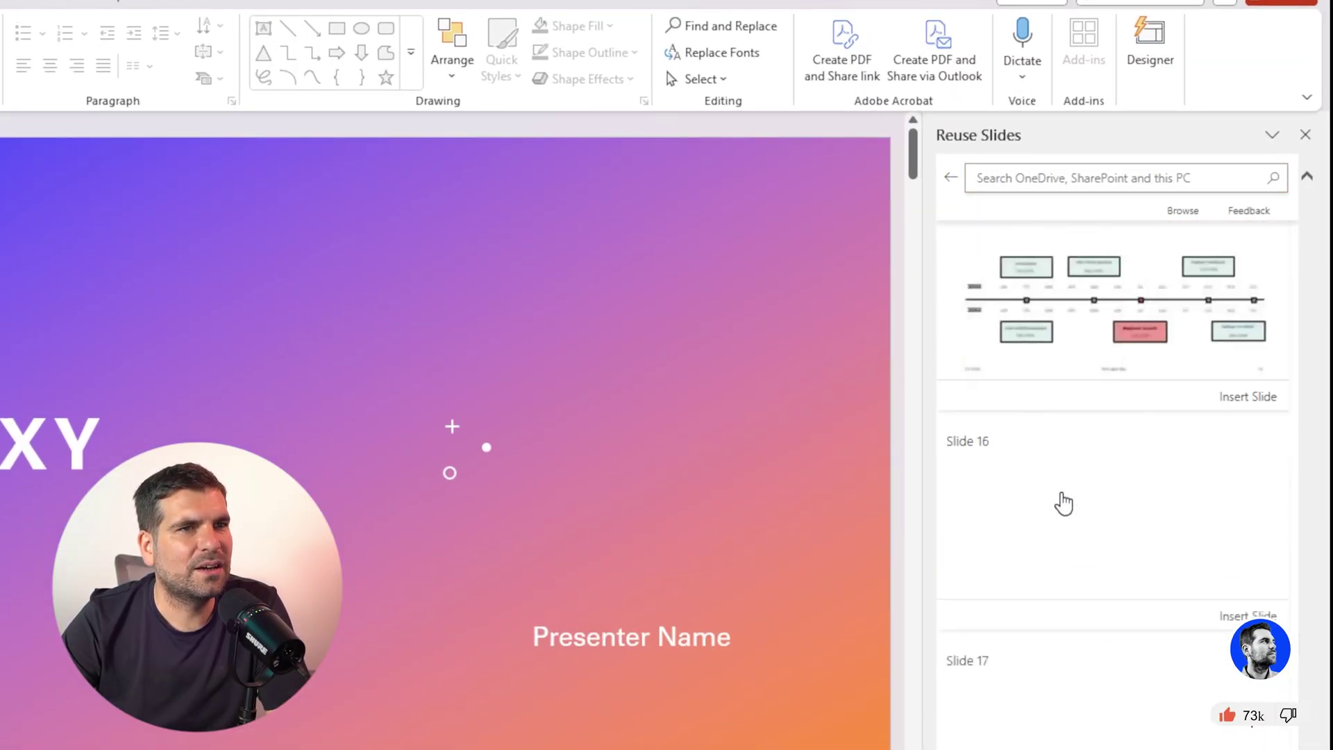
{"action": "scroll", "coordinate": [1062, 503], "scroll_direction": "down", "scroll_amount": 2}
{"action": "scroll", "coordinate": [1063, 503], "scroll_direction": "up", "scroll_amount": 5}
{"action": "scroll", "coordinate": [1061, 503], "scroll_direction": "up", "scroll_amount": 7}
{"action": "scroll", "coordinate": [1057, 501], "scroll_direction": "up", "scroll_amount": 7}
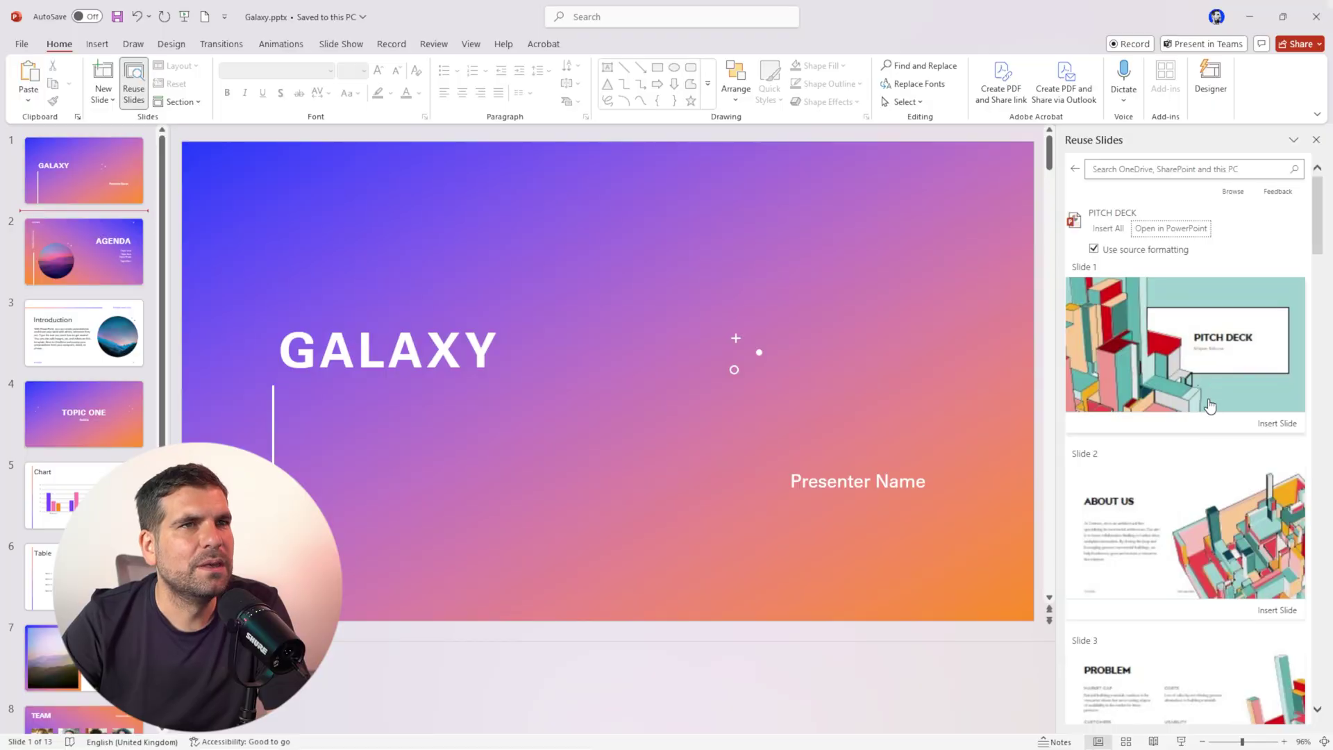
Step: Insert PITCH DECK's Our Competition slide as slide 2 with source formatting kept
{"action": "left_click", "coordinate": [1094, 249]}
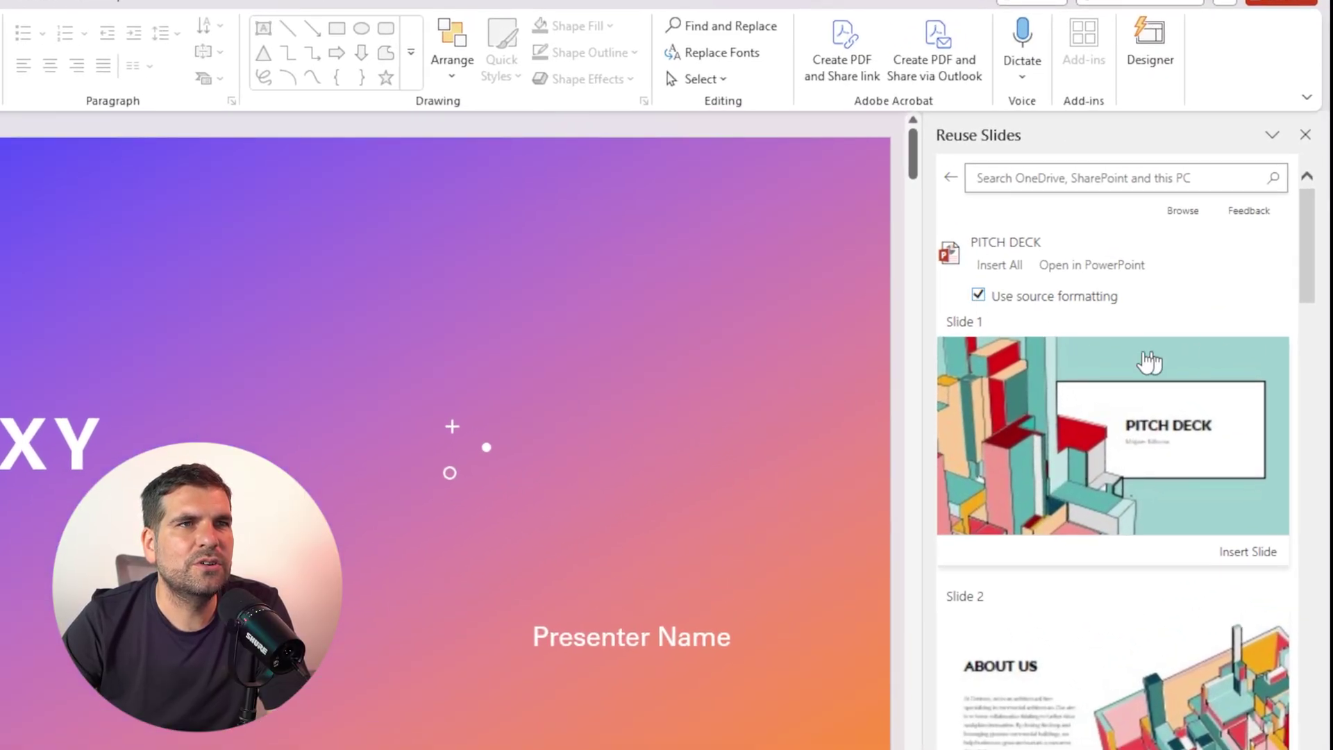
{"action": "scroll", "coordinate": [1102, 598], "scroll_direction": "down", "scroll_amount": 2}
{"action": "scroll", "coordinate": [1105, 602], "scroll_direction": "down", "scroll_amount": 5}
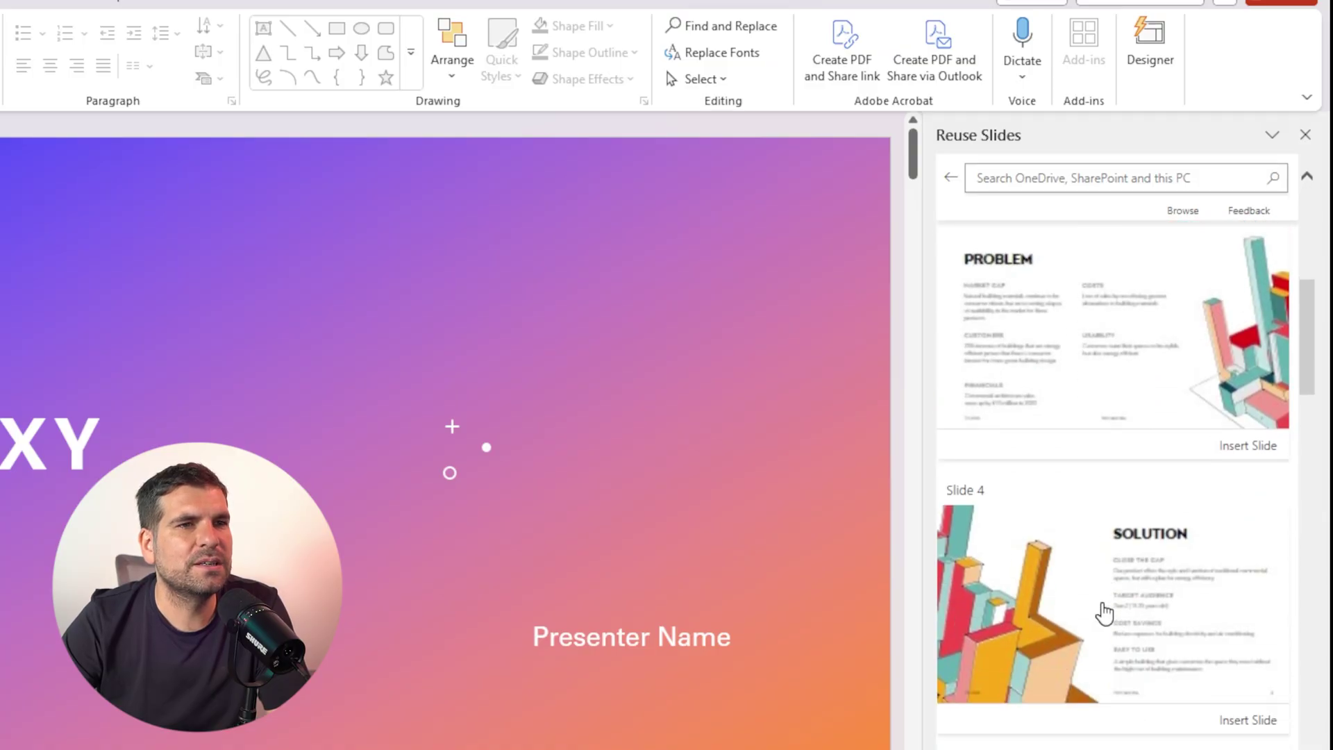
{"action": "scroll", "coordinate": [1105, 605], "scroll_direction": "down", "scroll_amount": 4}
{"action": "scroll", "coordinate": [1107, 609], "scroll_direction": "down", "scroll_amount": 3}
{"action": "scroll", "coordinate": [1106, 609], "scroll_direction": "down", "scroll_amount": 2}
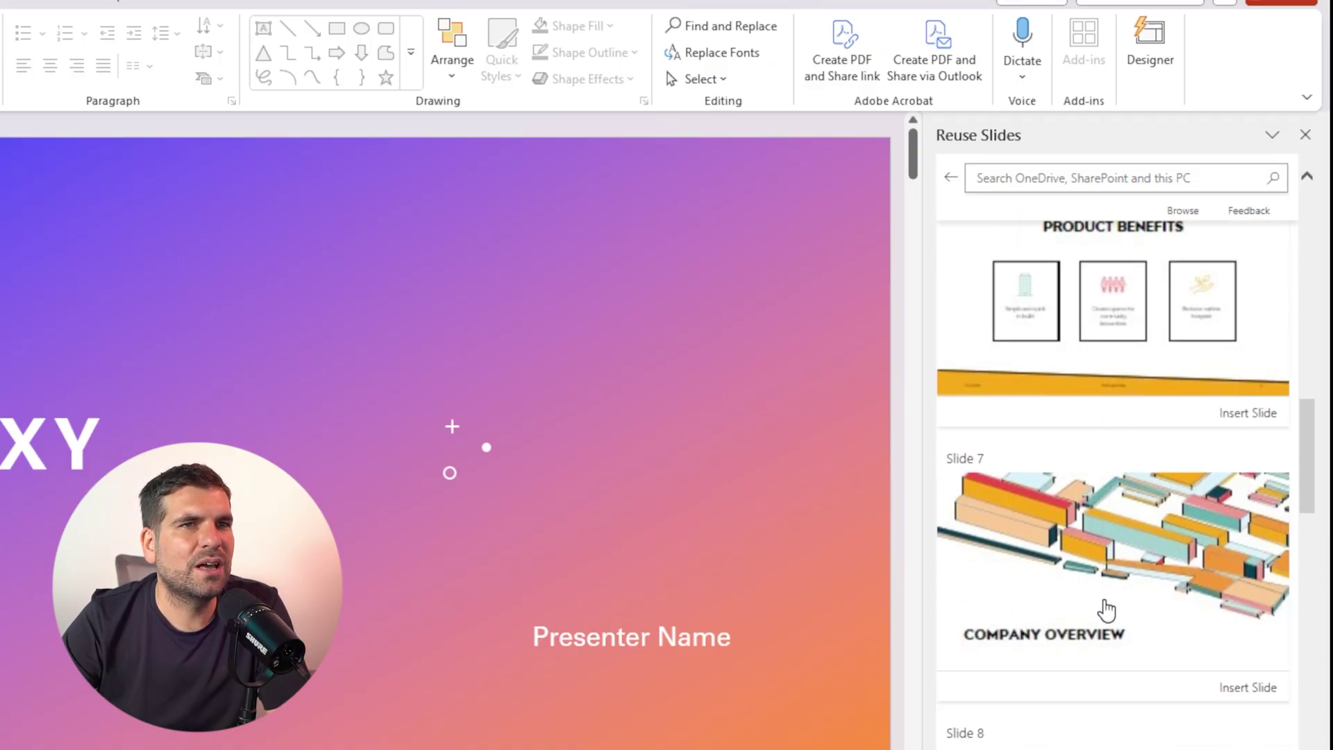
{"action": "scroll", "coordinate": [1106, 608], "scroll_direction": "down", "scroll_amount": 1}
{"action": "scroll", "coordinate": [1108, 609], "scroll_direction": "down", "scroll_amount": 4}
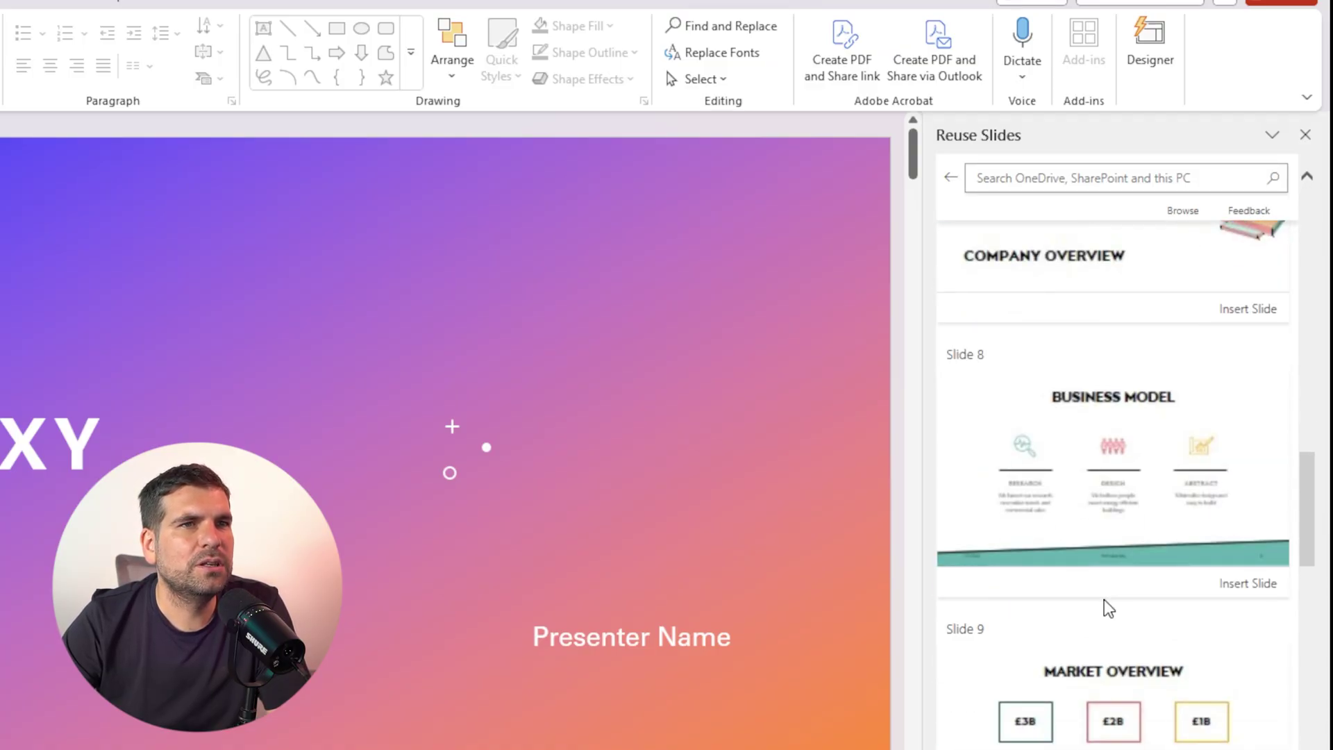
{"action": "scroll", "coordinate": [1108, 608], "scroll_direction": "down", "scroll_amount": 2}
{"action": "scroll", "coordinate": [1107, 608], "scroll_direction": "down", "scroll_amount": 2}
{"action": "scroll", "coordinate": [1107, 608], "scroll_direction": "down", "scroll_amount": 2}
{"action": "scroll", "coordinate": [1107, 607], "scroll_direction": "down", "scroll_amount": 8}
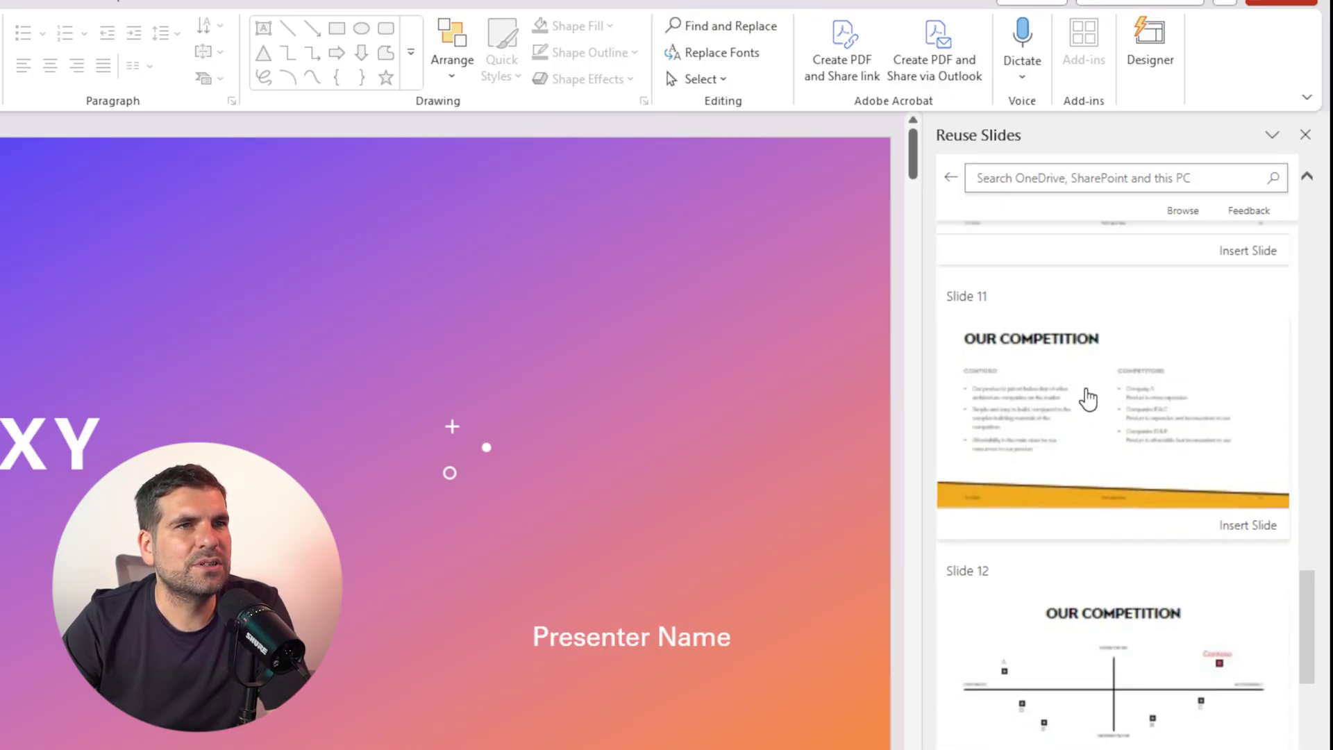
{"action": "left_click", "coordinate": [1088, 396]}
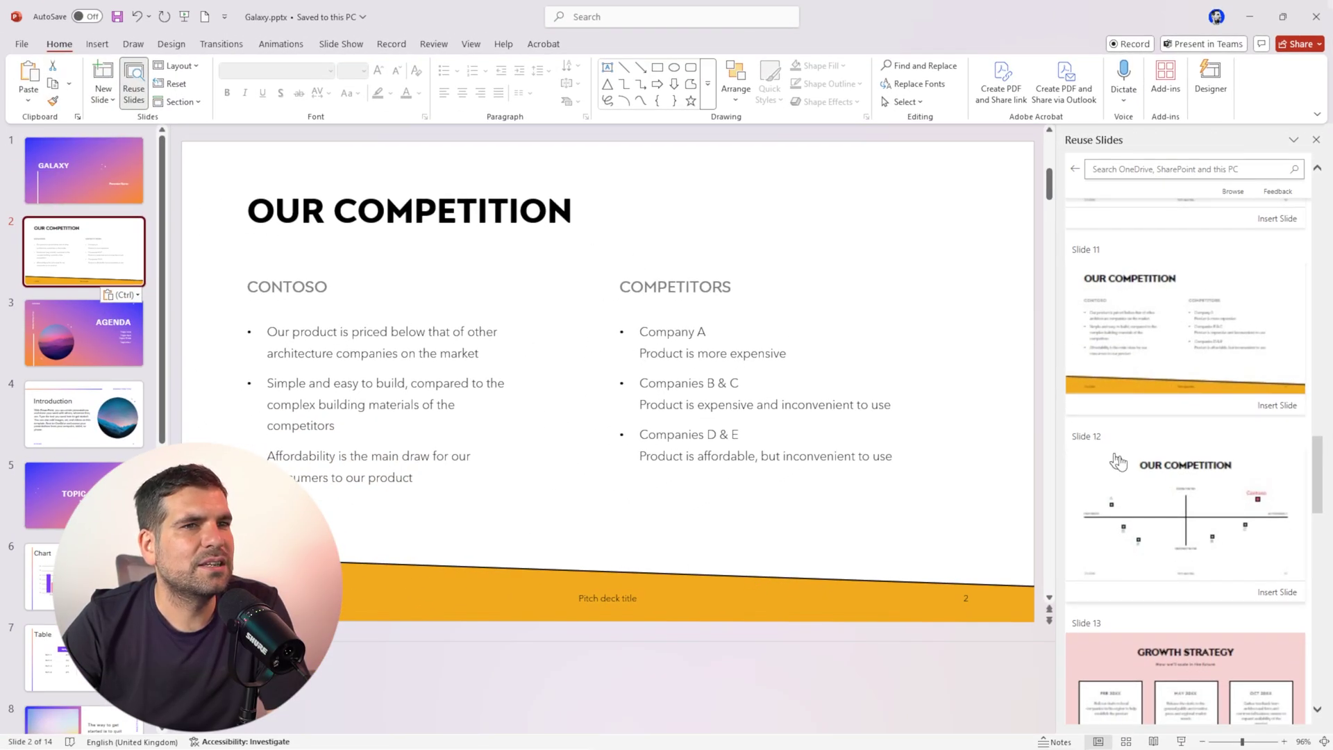
{"action": "scroll", "coordinate": [1118, 462], "scroll_direction": "up", "scroll_amount": 5}
{"action": "scroll", "coordinate": [1178, 463], "scroll_direction": "up", "scroll_amount": 10}
{"action": "scroll", "coordinate": [1178, 463], "scroll_direction": "up", "scroll_amount": 5}
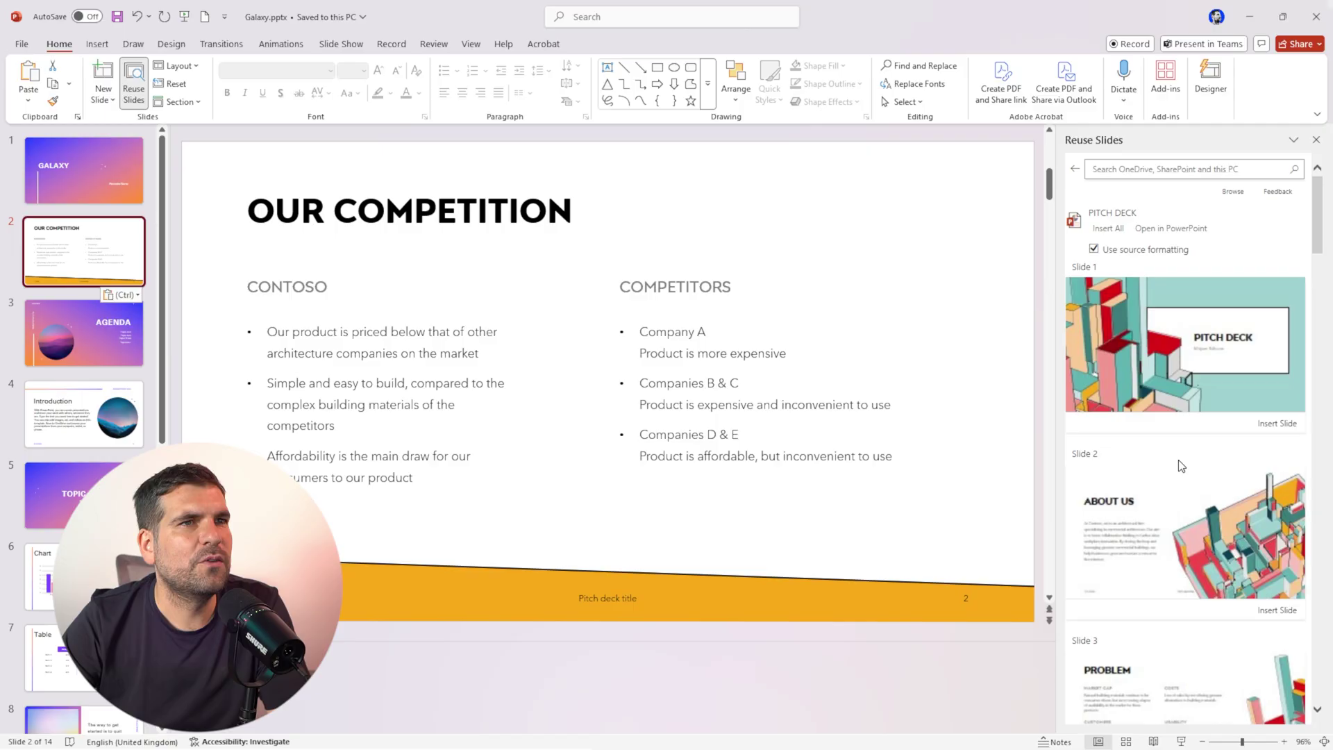
Step: Insert the PITCH DECK title slide as slide 3 and the Funding slide as slide 4
{"action": "left_click", "coordinate": [1117, 322]}
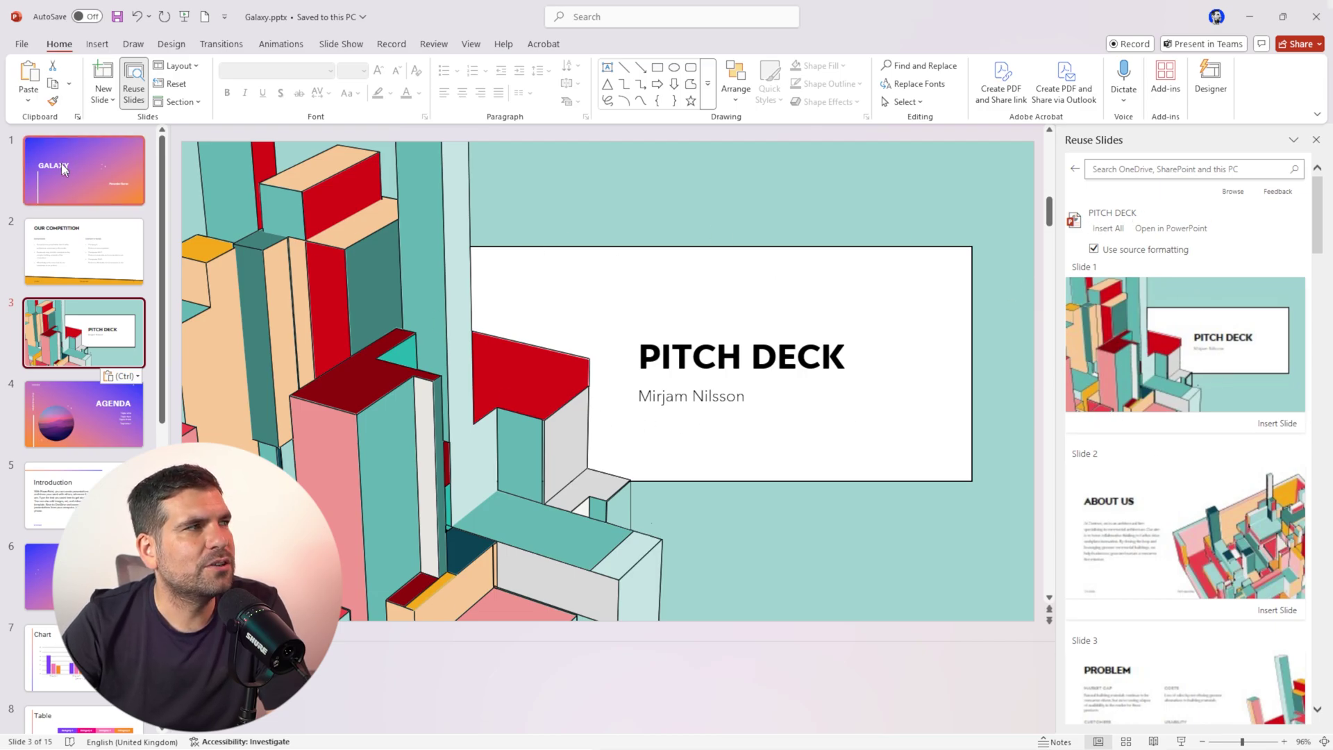
{"action": "scroll", "coordinate": [1168, 371], "scroll_direction": "down", "scroll_amount": 5}
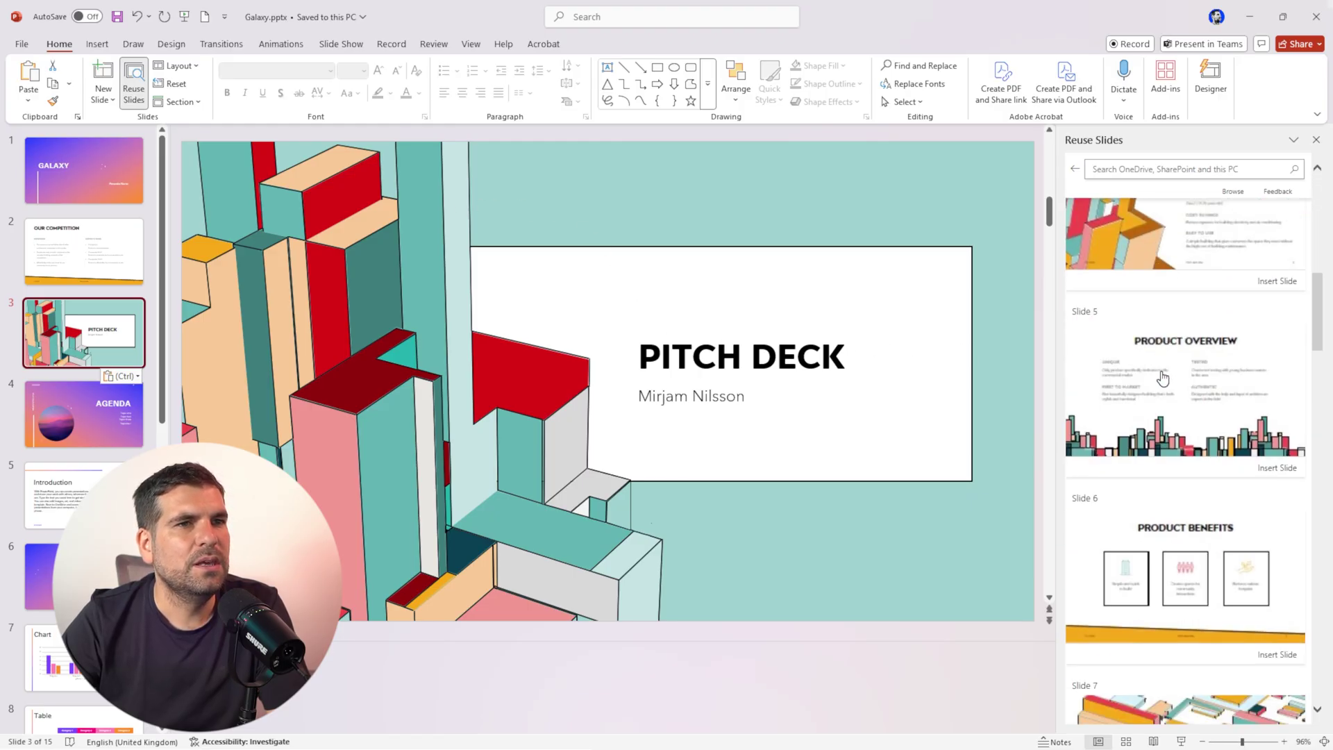
{"action": "scroll", "coordinate": [1168, 371], "scroll_direction": "down", "scroll_amount": 5}
{"action": "scroll", "coordinate": [1167, 371], "scroll_direction": "down", "scroll_amount": 5}
{"action": "scroll", "coordinate": [1167, 372], "scroll_direction": "down", "scroll_amount": 5}
{"action": "scroll", "coordinate": [1168, 371], "scroll_direction": "up", "scroll_amount": 2}
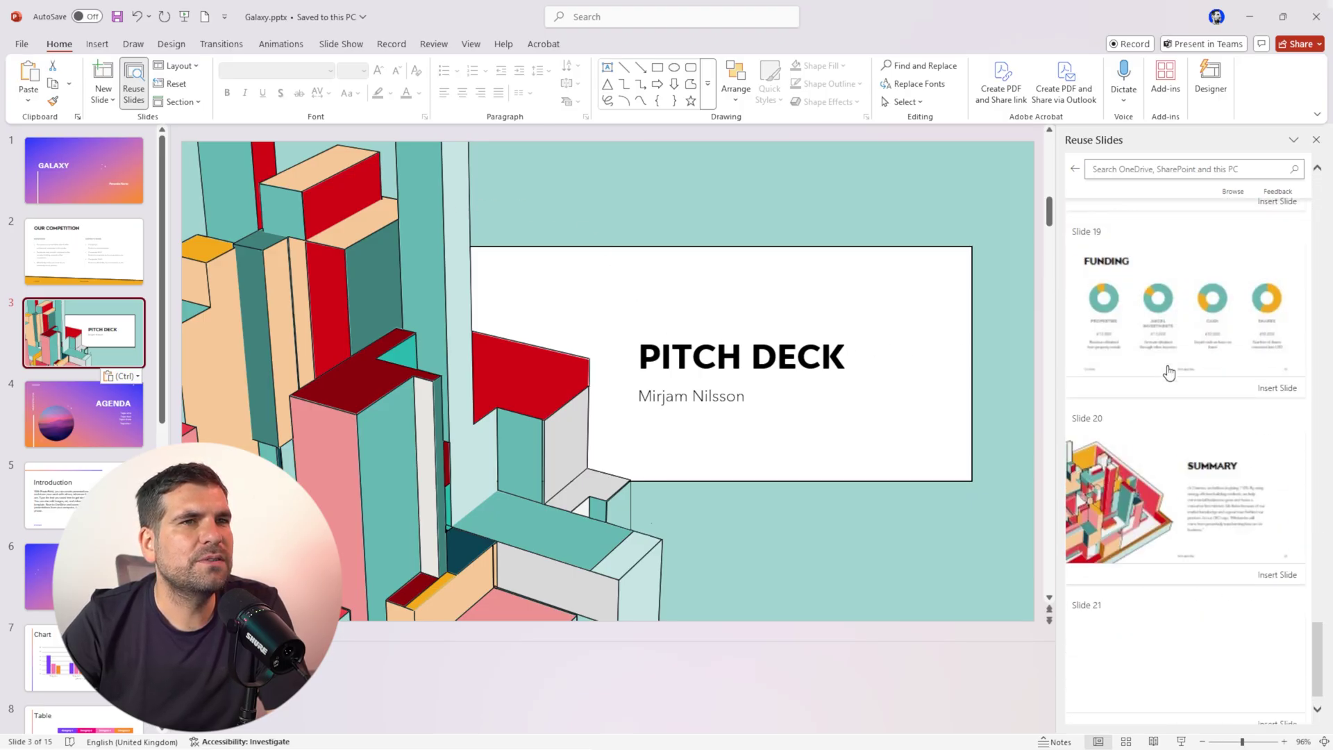
{"action": "left_click", "coordinate": [1157, 387]}
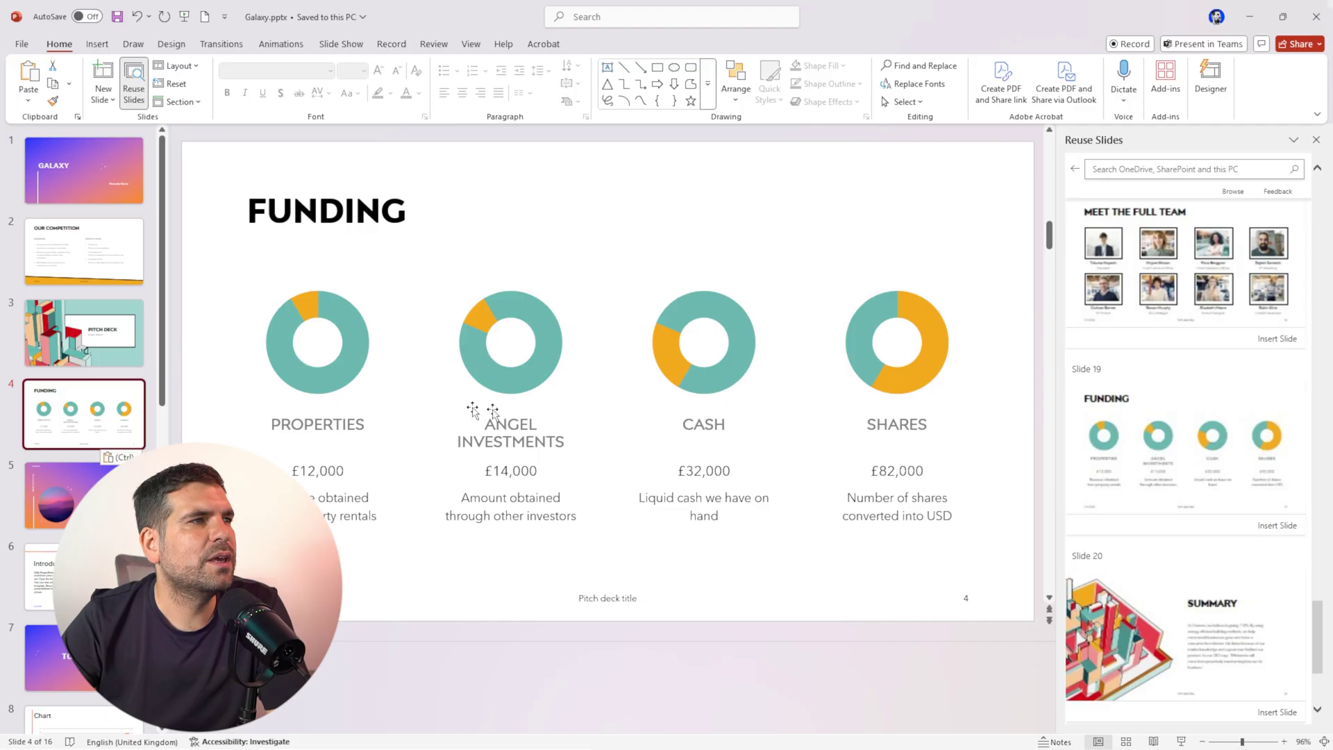